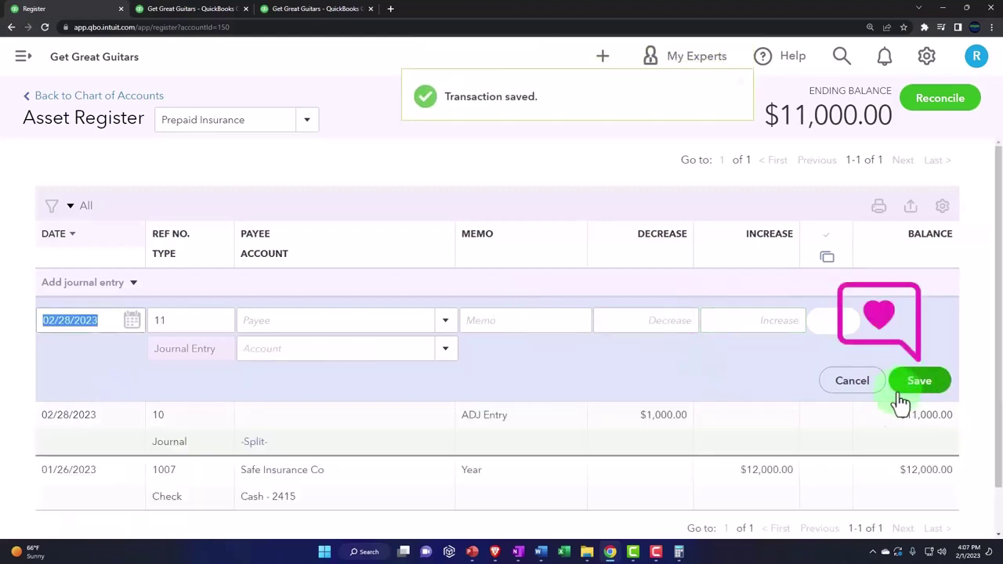
# Step: Rerun the January–February 2023 Balance Sheet and find Prepaid Insurance at 11,000.00 for February
pyautogui.click(200, 9)
pyautogui.scroll(5, 419, 289)
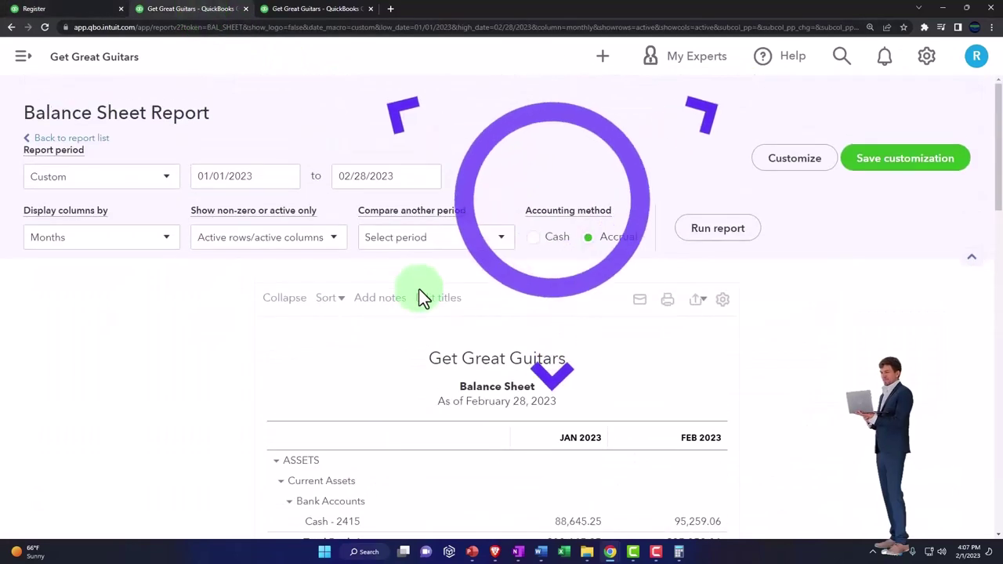
pyautogui.click(708, 243)
pyautogui.scroll(-3, 708, 329)
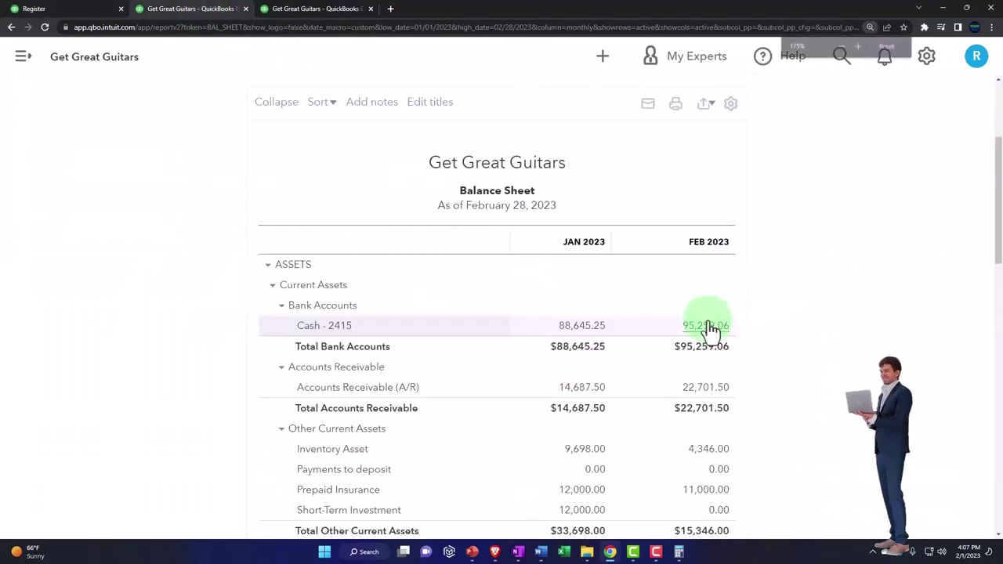
pyautogui.hotkey('ctrl', '+')
pyautogui.scroll(-3, 709, 329)
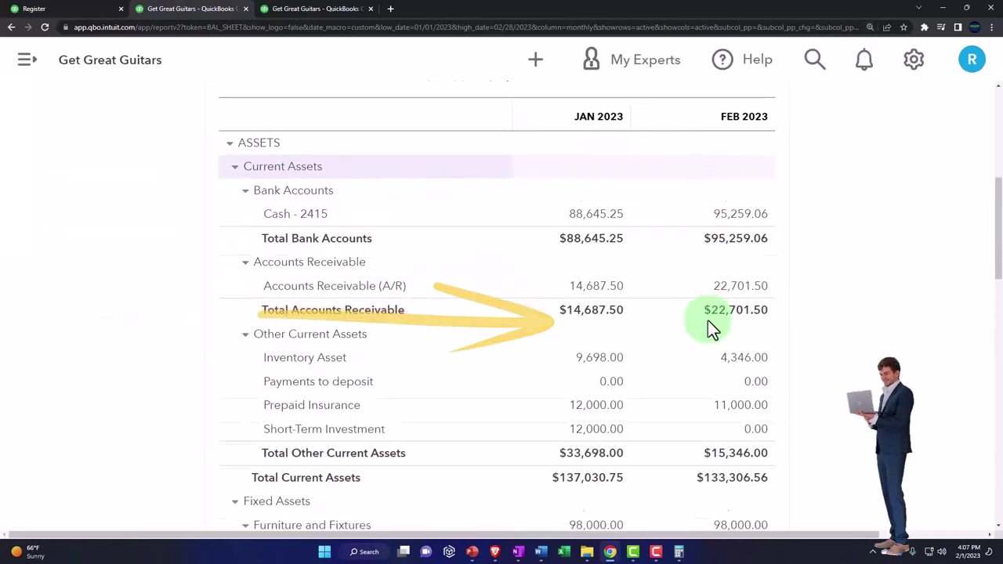
pyautogui.scroll(-1, 707, 320)
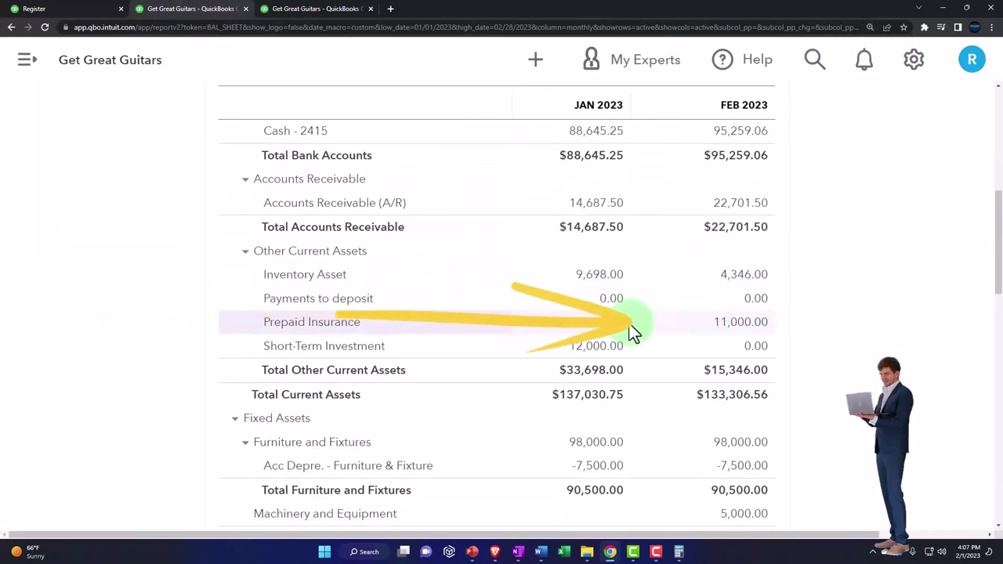
# Step: Drill into February's Prepaid Insurance amount and check on the Calculator that 12,000 less 1,000 gives 11,000
pyautogui.click(725, 328)
pyautogui.hotkey('ctrl', '-')
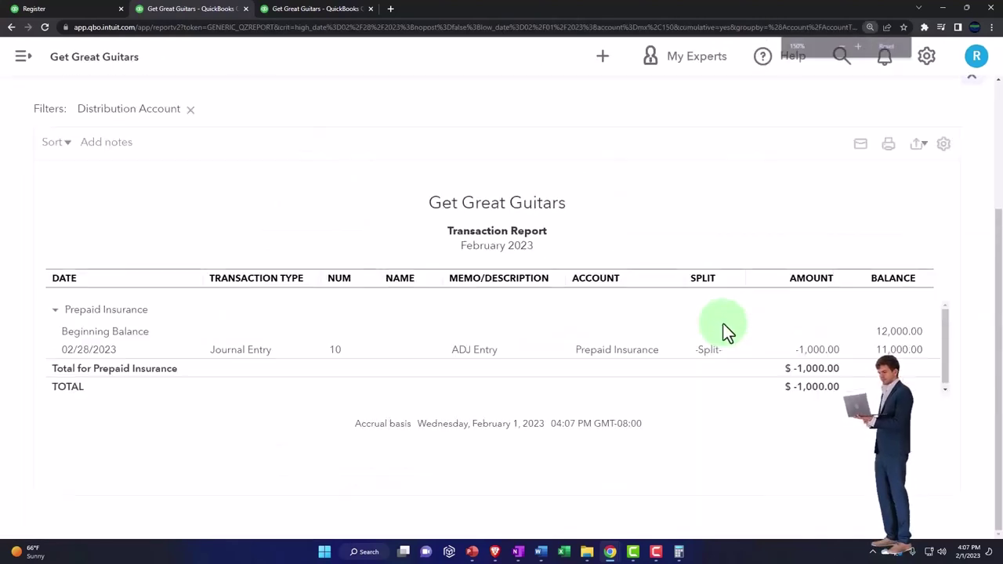
pyautogui.moveTo(692, 158); pyautogui.dragTo(419, 141)
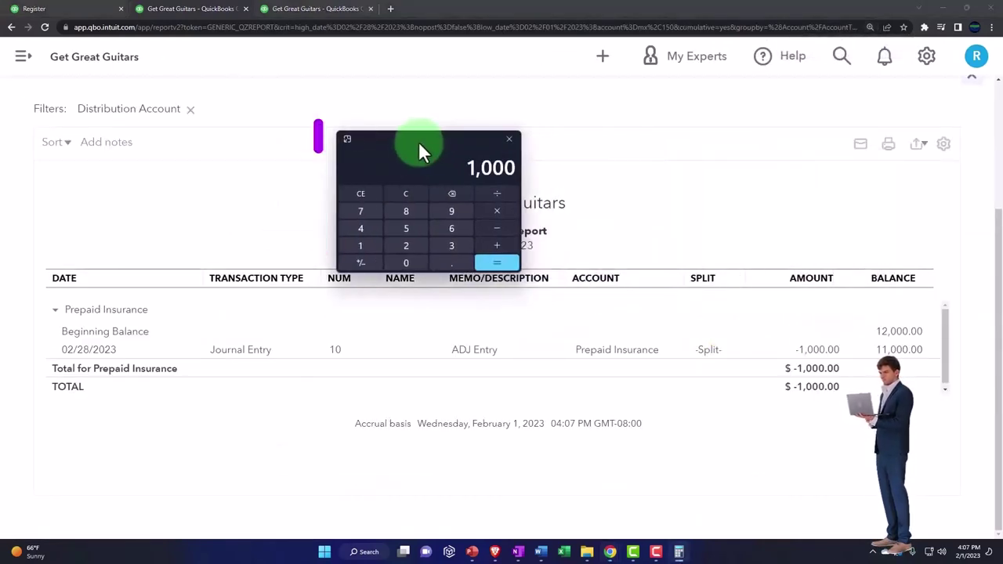
pyautogui.click(408, 189)
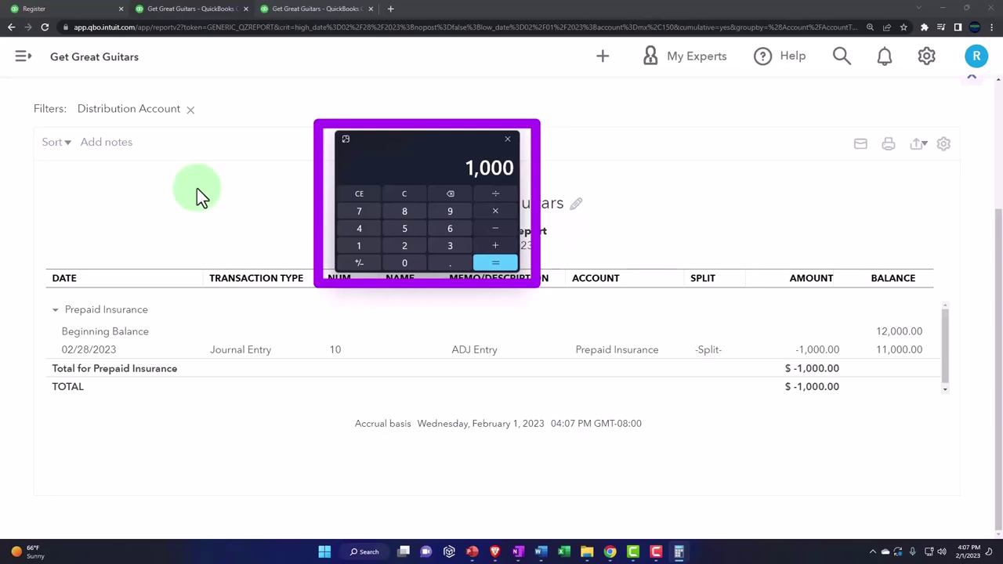
pyautogui.write('11000')
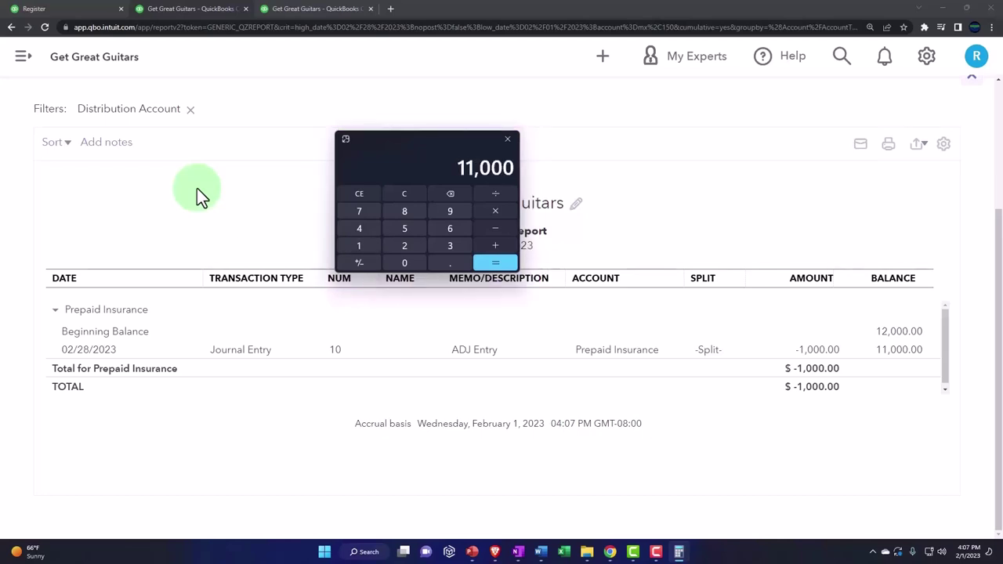
pyautogui.click(507, 139)
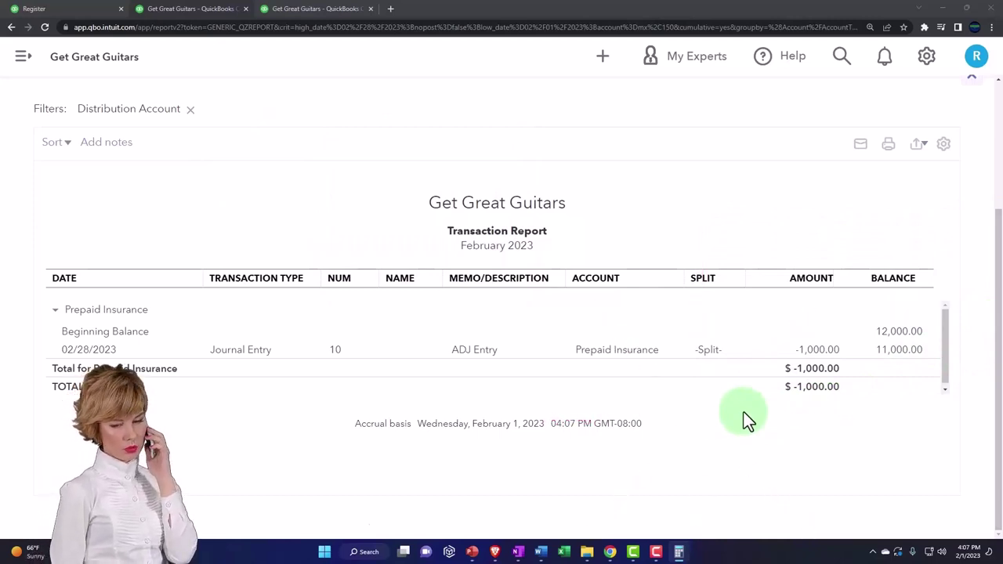
# Step: In journal entry 10, copy the 'ADJ Entry' description onto the Liability insurance line and save
pyautogui.click(808, 361)
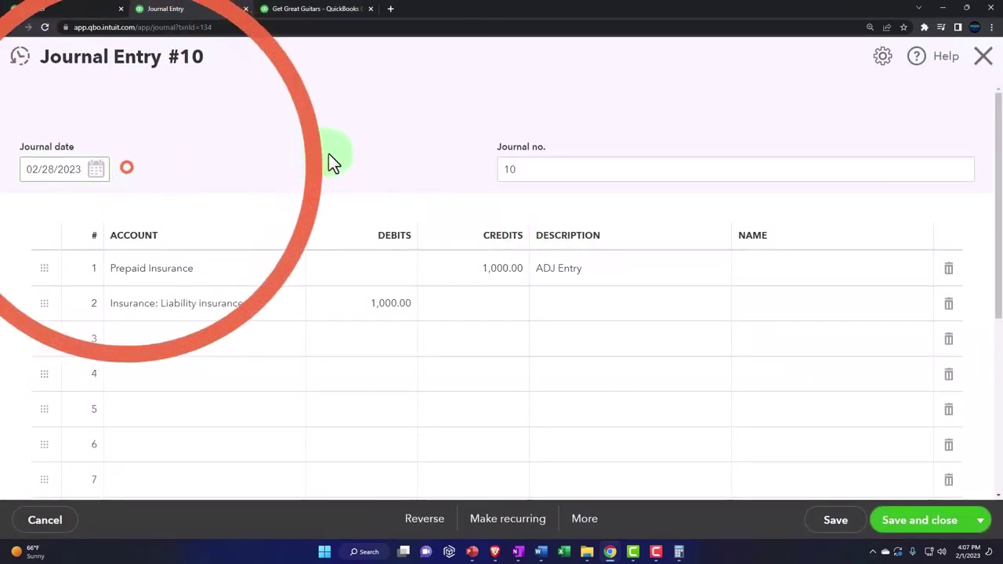
pyautogui.click(608, 268)
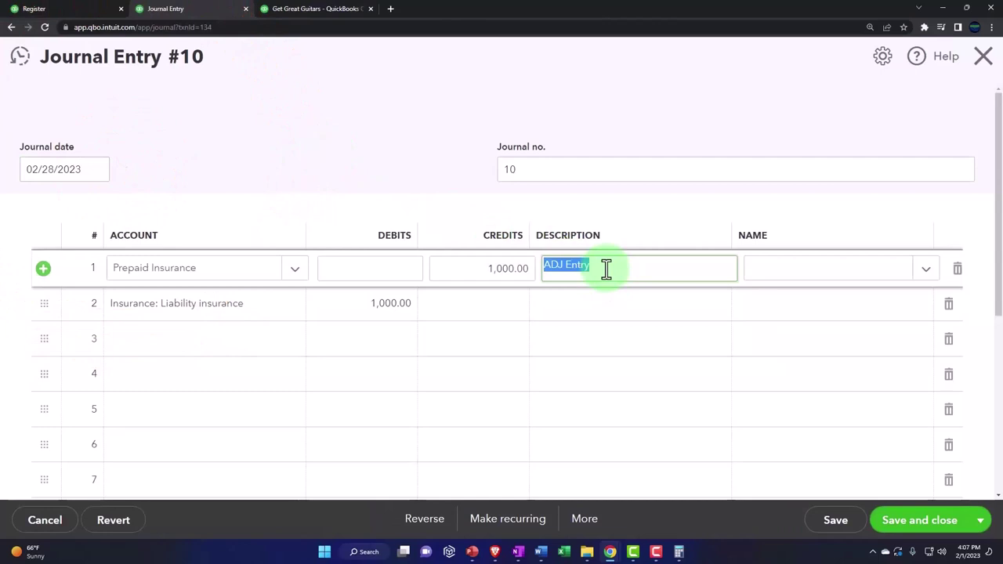
pyautogui.click(584, 313)
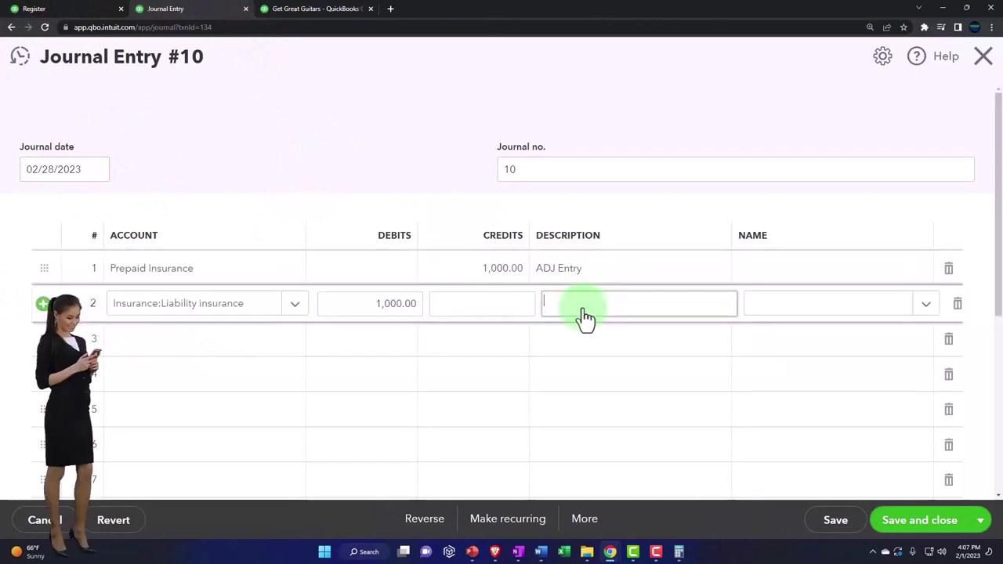
pyautogui.press('Tab')
pyautogui.press('Tab')
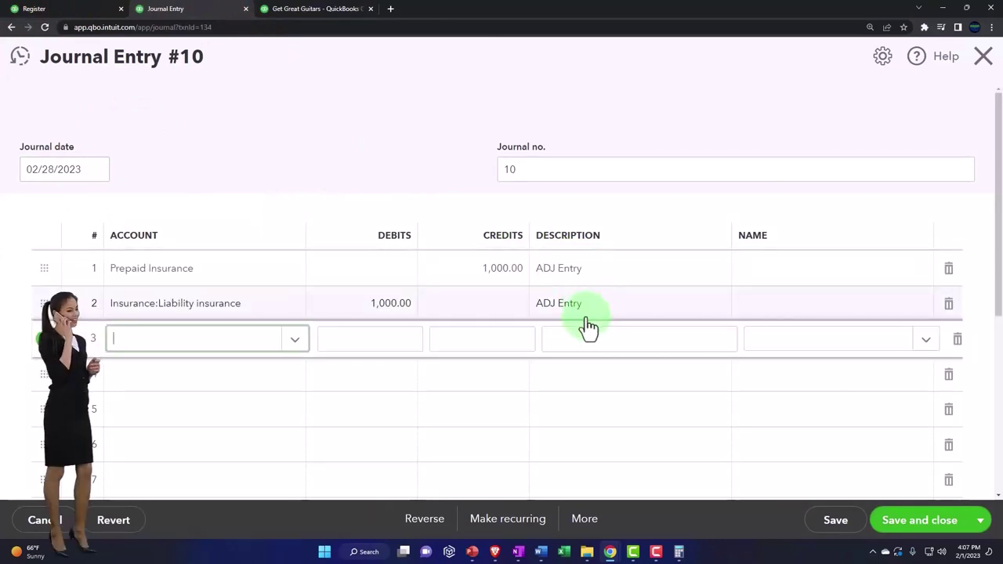
pyautogui.click(925, 523)
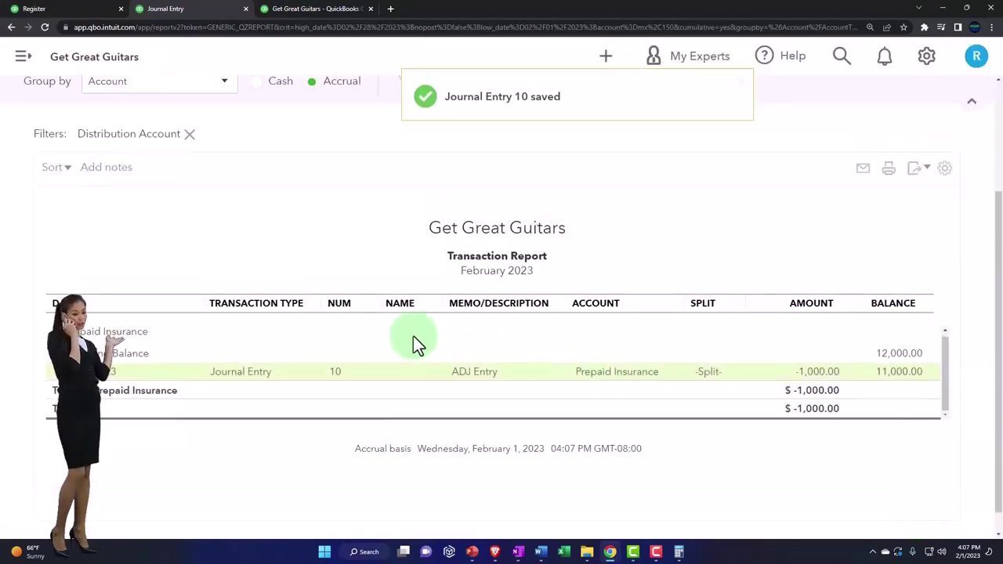
# Step: Go back from the transaction detail to the Balance Sheet summary
pyautogui.scroll(2, 156, 270)
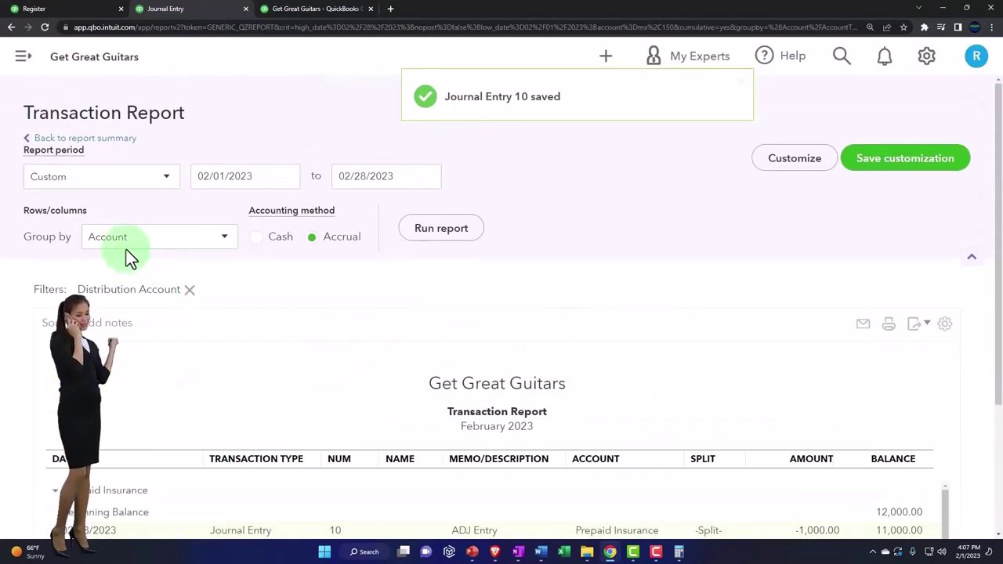
pyautogui.click(110, 148)
pyautogui.scroll(-5, 105, 146)
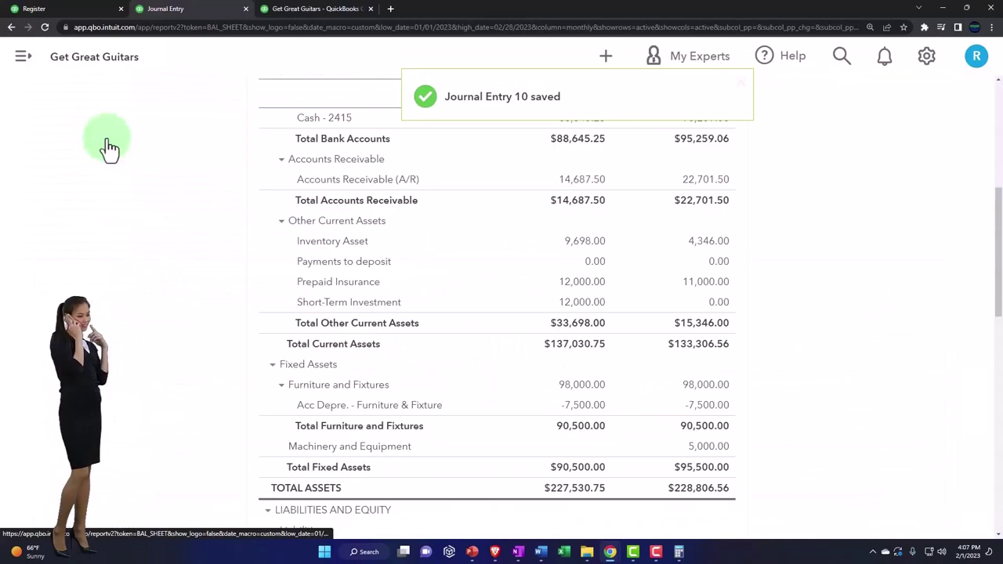
# Step: Show the Profit and Loss report, enlarged, with February Liability insurance at 1,000.00
pyautogui.click(290, 16)
pyautogui.scroll(10, 391, 269)
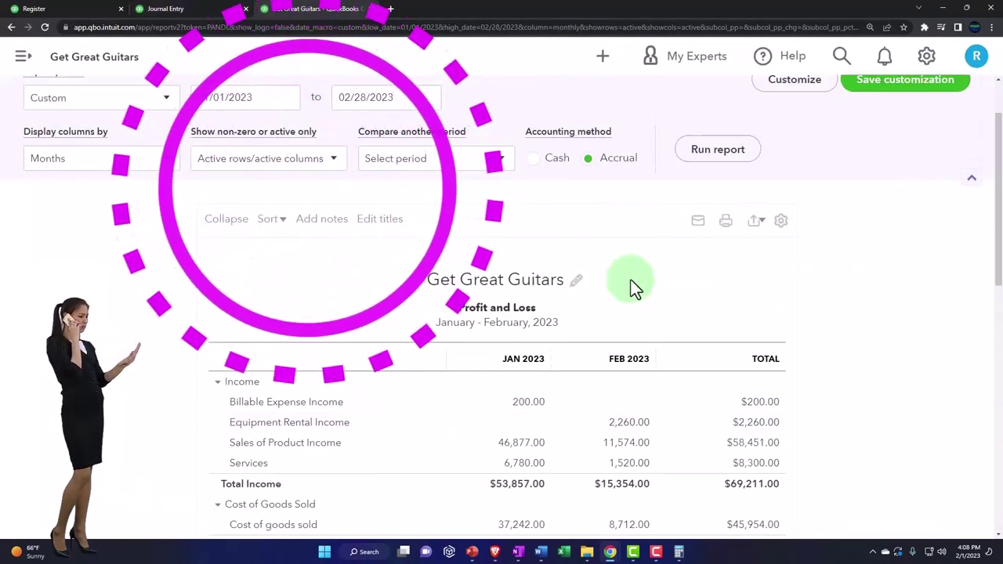
pyautogui.hotkey('ctrl', '+')
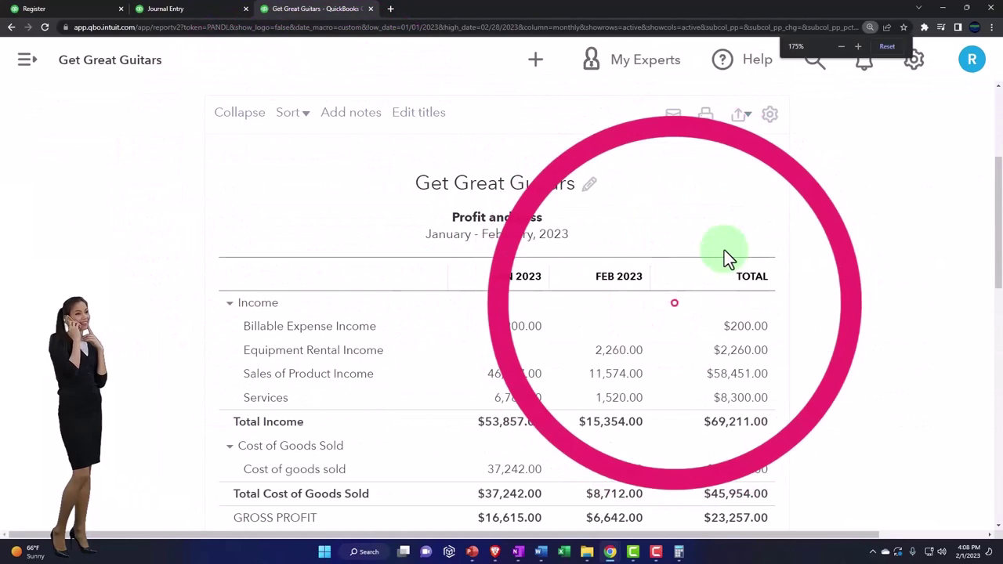
pyautogui.scroll(-10, 724, 250)
pyautogui.hotkey('ctrl', '+')
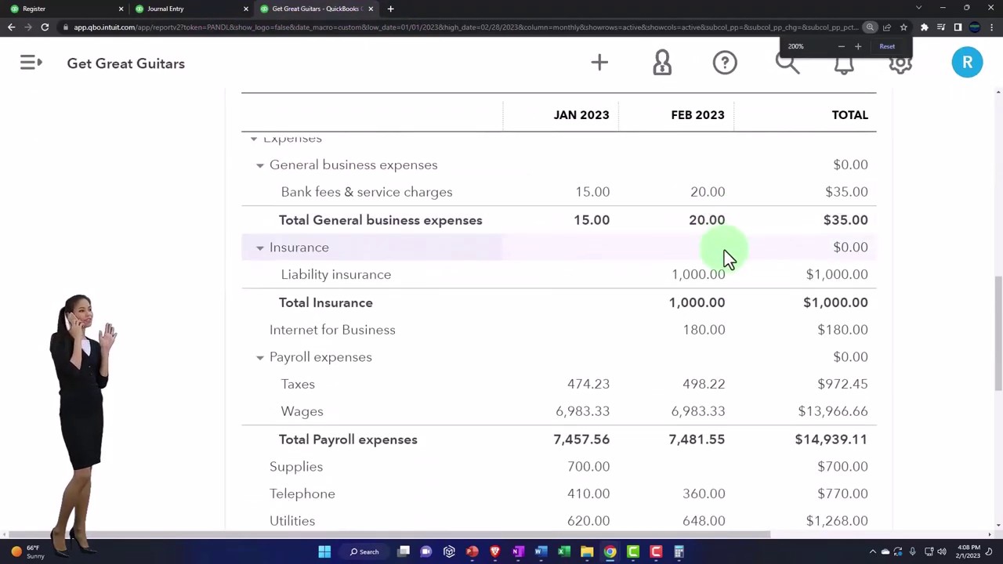
pyautogui.scroll(-3, 724, 250)
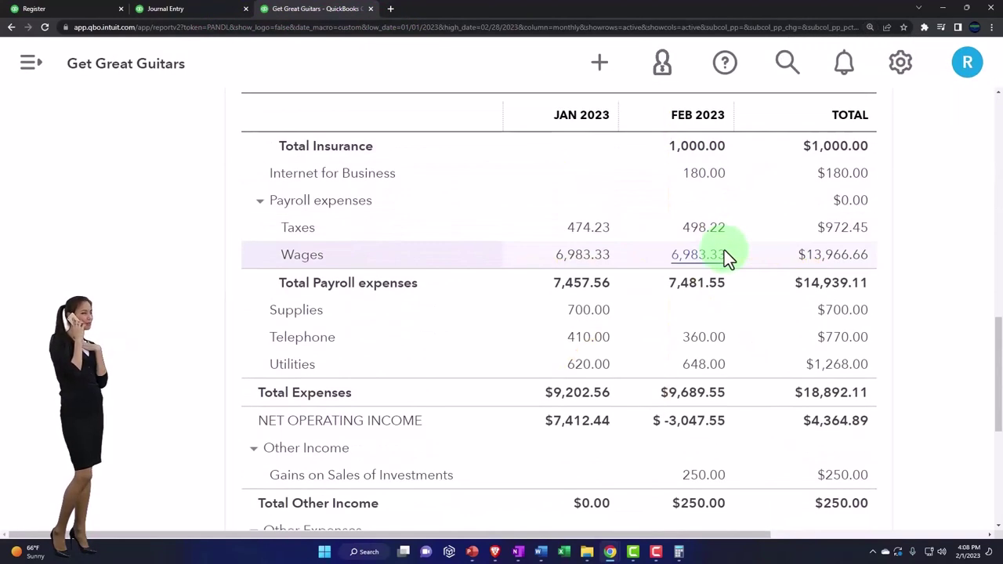
pyautogui.scroll(-4, 724, 249)
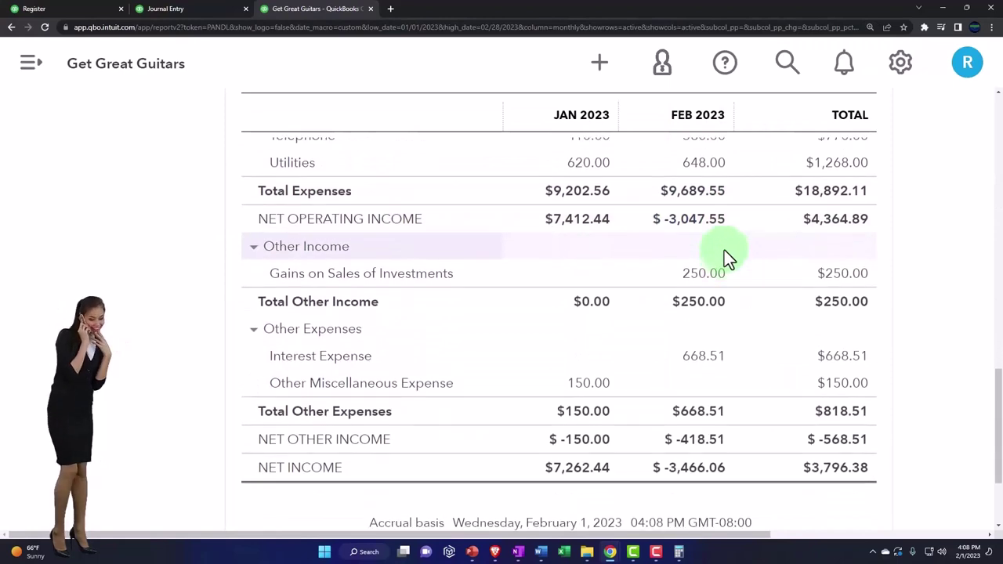
pyautogui.scroll(6, 724, 250)
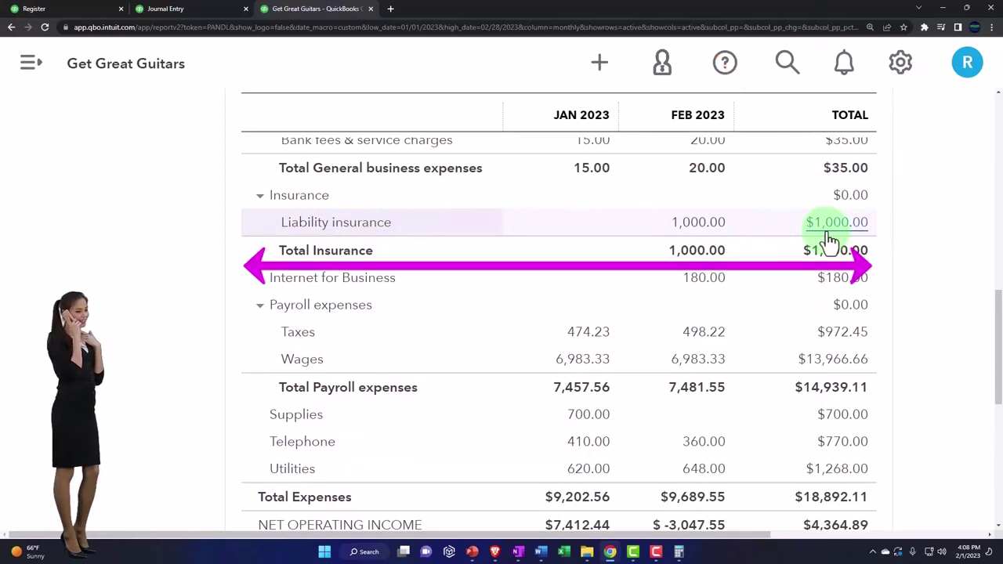
pyautogui.scroll(-3, 830, 239)
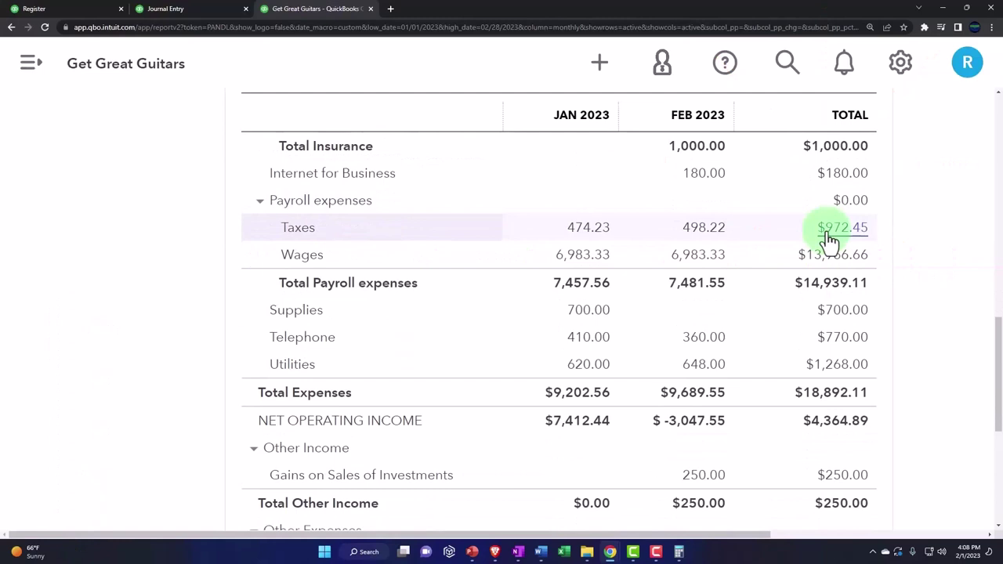
pyautogui.scroll(-1, 831, 239)
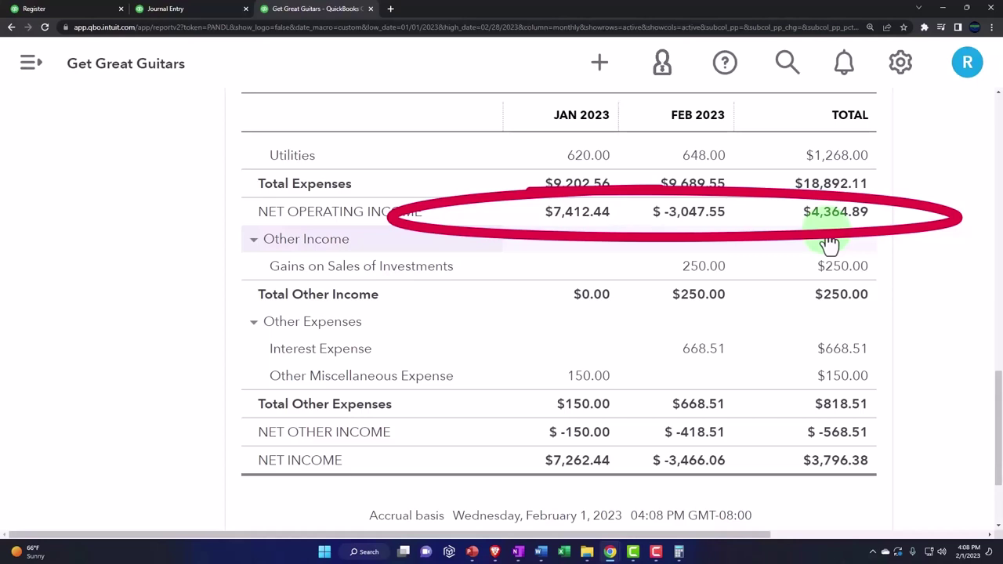
# Step: Compare Prepaid Insurance on the Balance Sheet, 12,000.00 in January versus 11,000.00 in February, then return to Profit and Loss
pyautogui.click(194, 8)
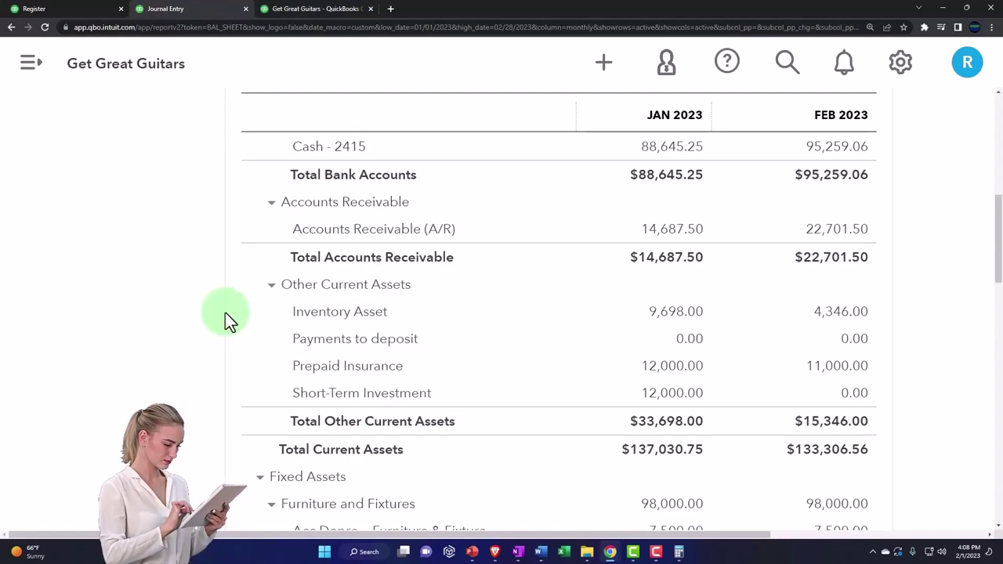
pyautogui.scroll(-1, 225, 313)
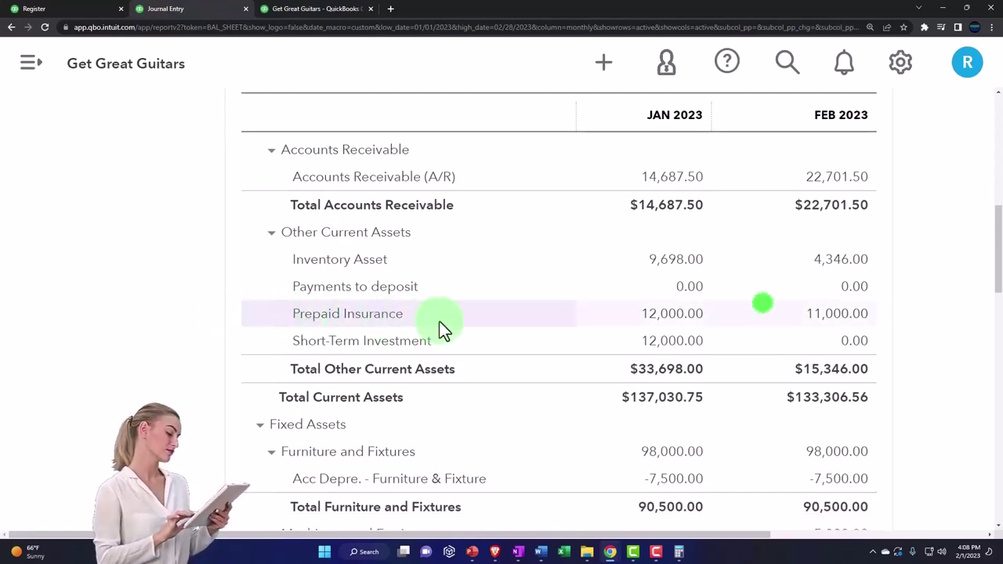
pyautogui.click(693, 327)
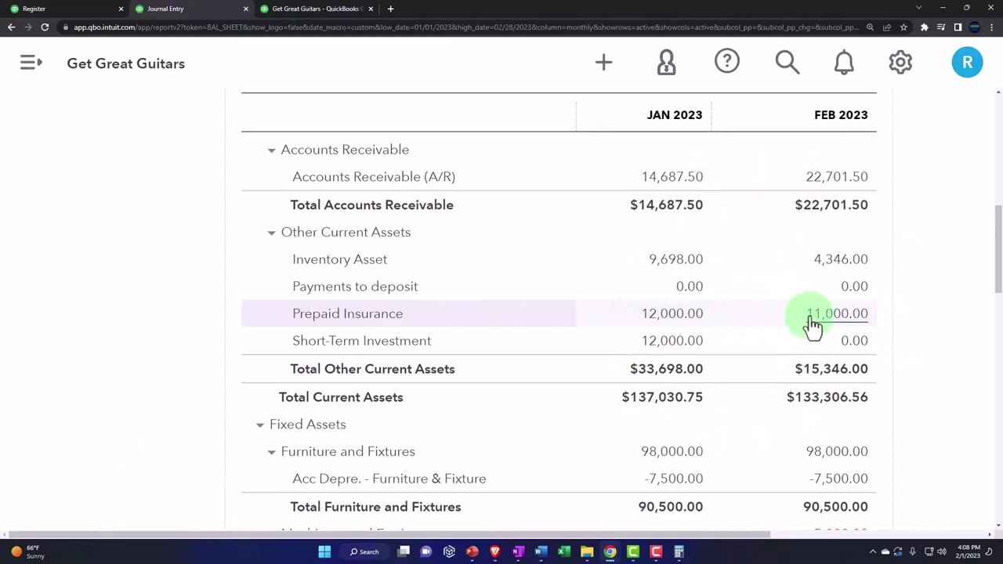
pyautogui.click(313, 11)
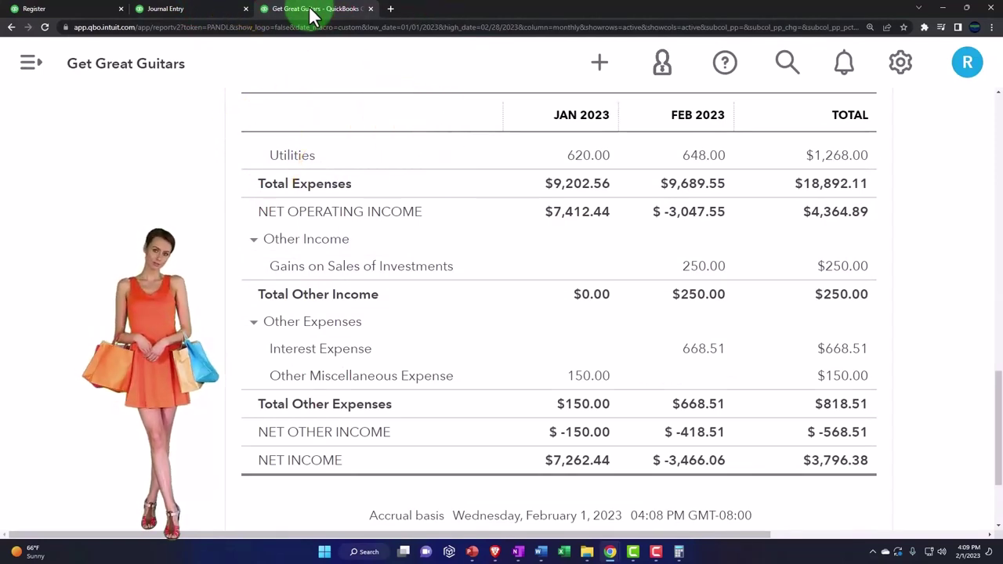
# Step: Duplicate the company's browser tab and zoom the page out
pyautogui.rightClick(311, 11)
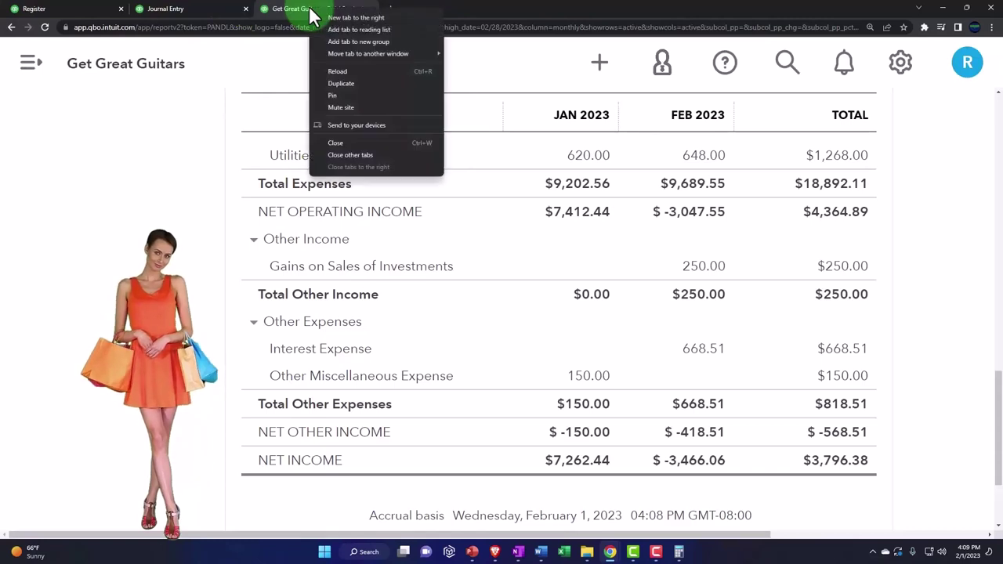
pyautogui.click(340, 83)
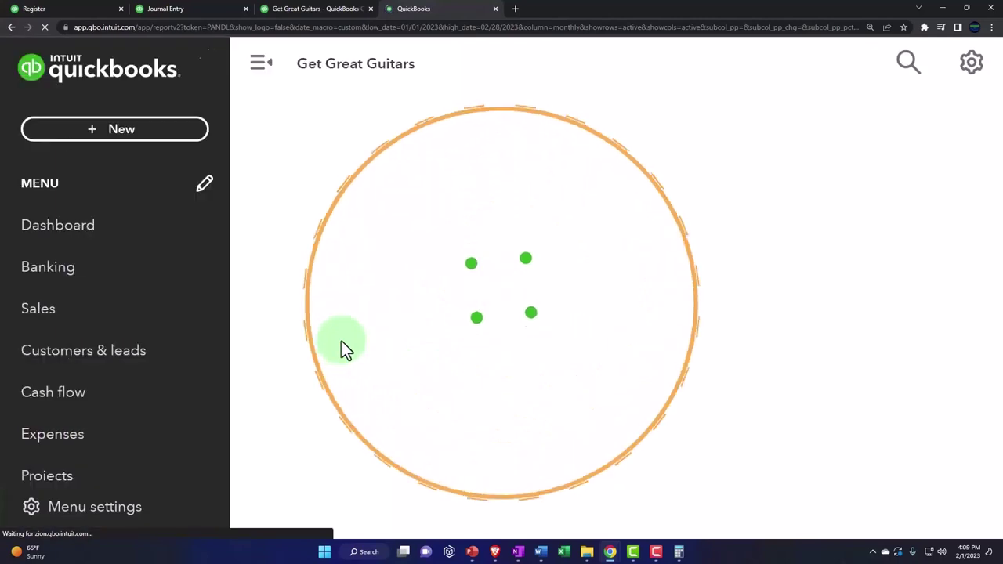
pyautogui.scroll(-3, 161, 352)
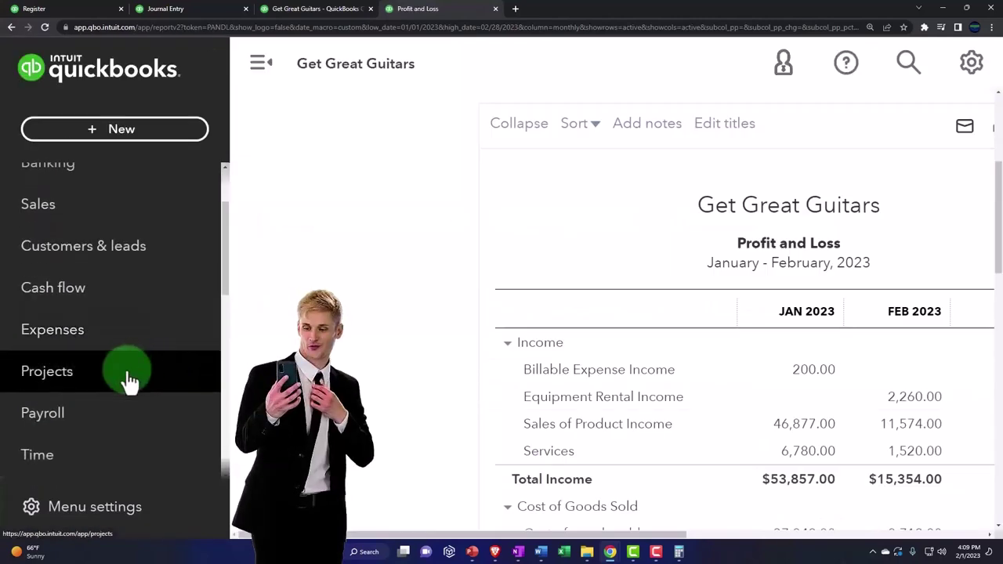
pyautogui.hotkey('ctrl', '-')
# Step: Search the Reports list for 'j' and open the Journal report
pyautogui.click(83, 442)
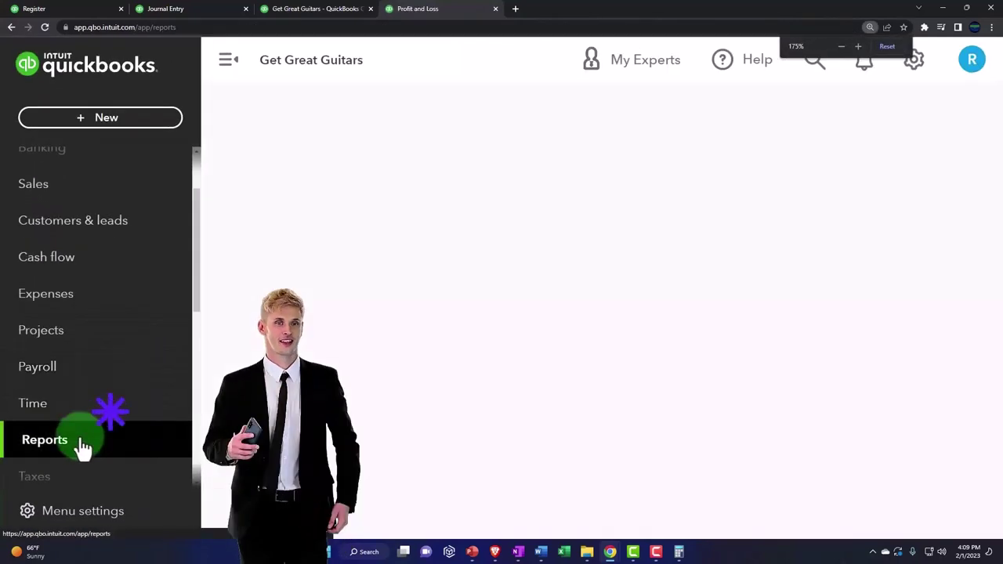
pyautogui.click(228, 59)
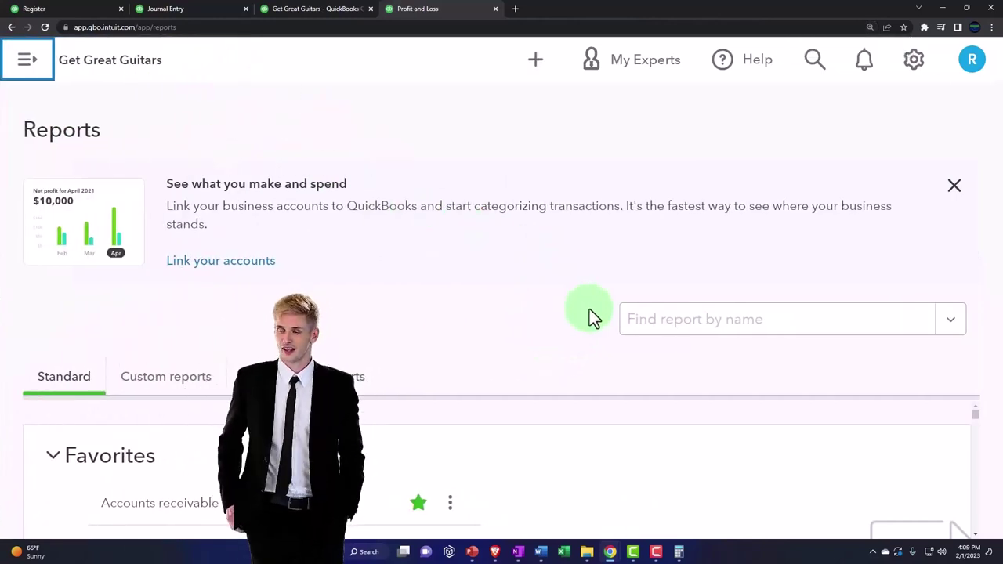
pyautogui.hotkey('ctrl', '-')
pyautogui.hotkey('ctrl', '-')
pyautogui.click(656, 237)
pyautogui.write('j')
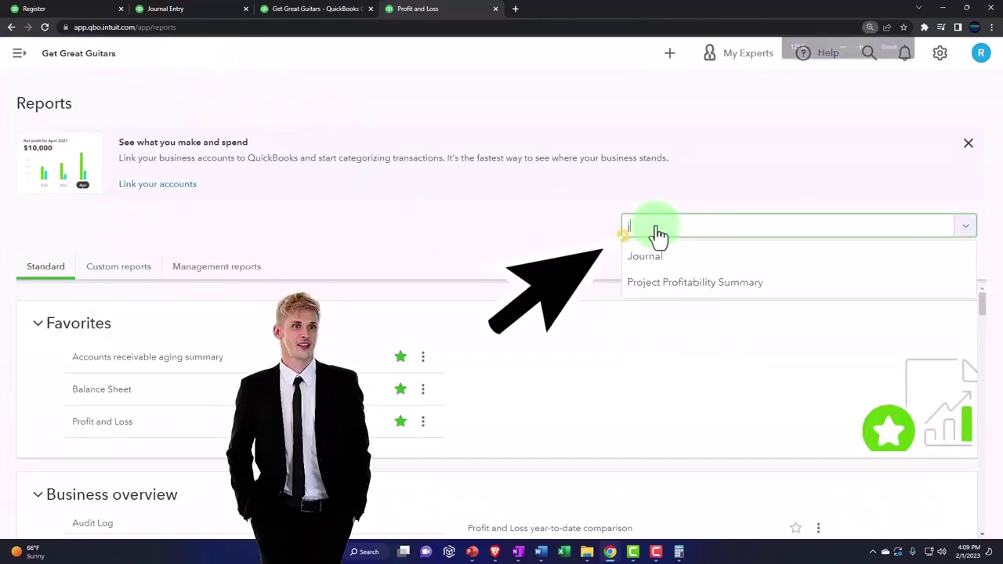
pyautogui.click(658, 245)
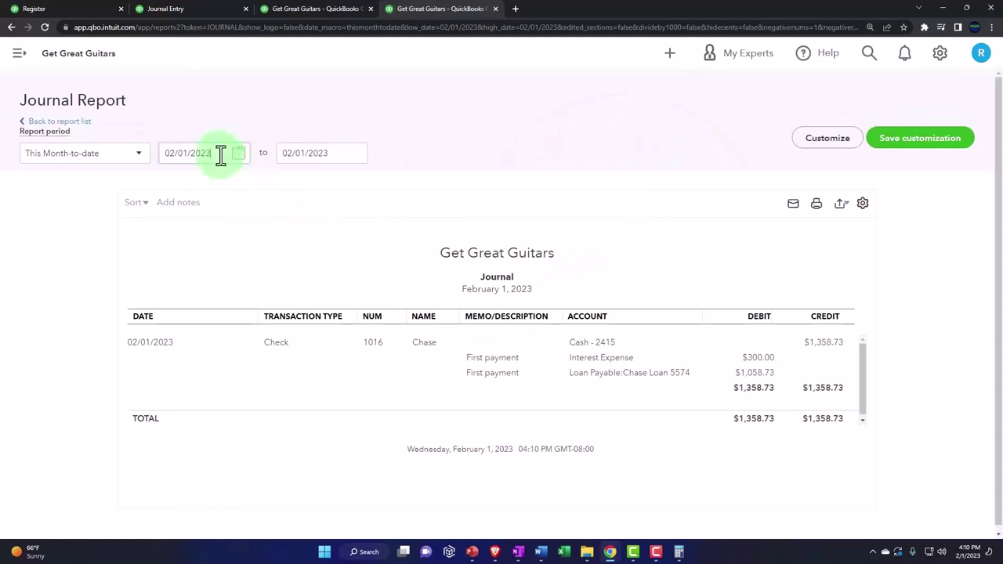
# Step: Set the Journal report's start and end dates to 02/28/2023
pyautogui.click(221, 154)
pyautogui.write('02/28/2023')
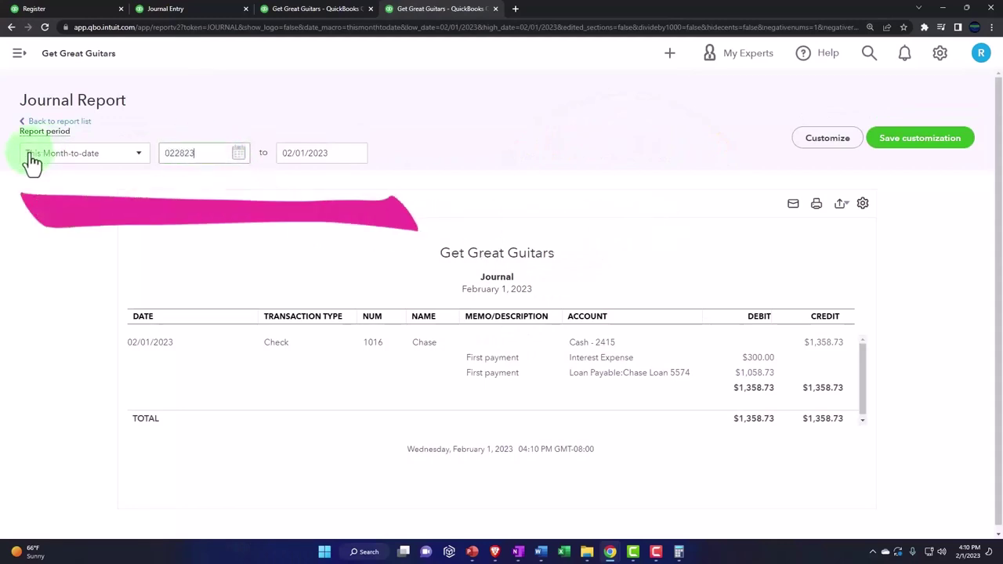
pyautogui.press('Tab')
pyautogui.write('022823')
pyautogui.press('Tab')
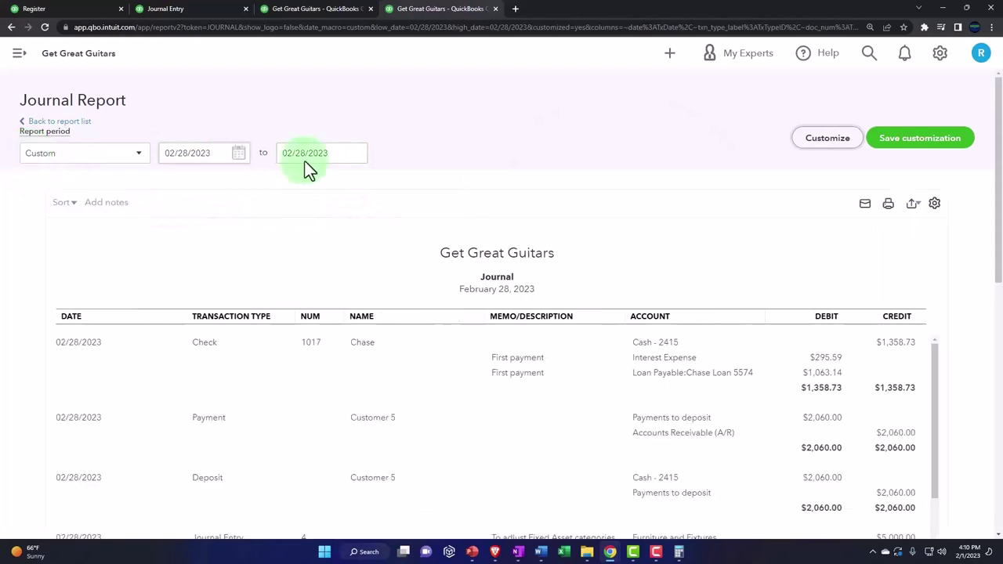
pyautogui.scroll(-2, 365, 168)
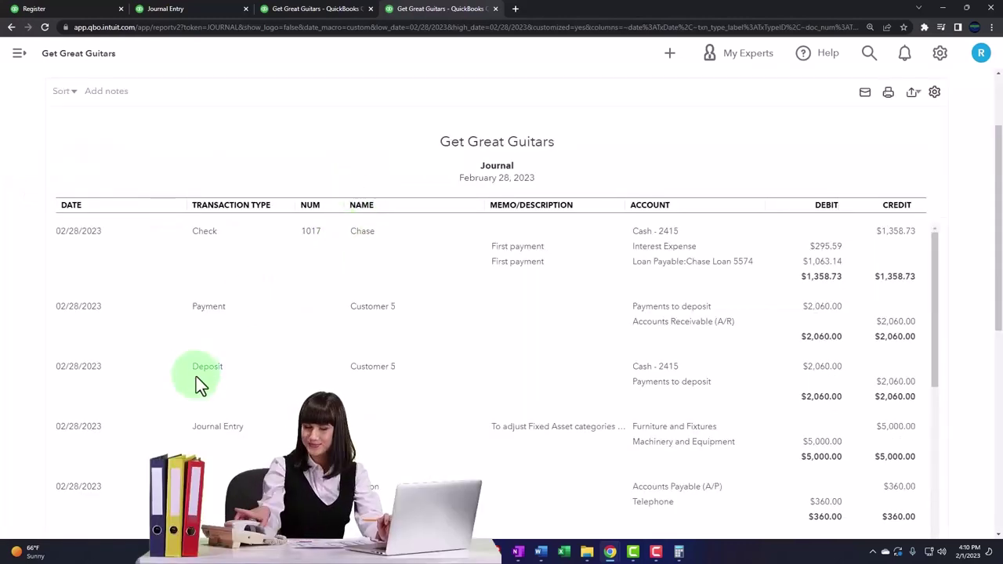
pyautogui.scroll(2, 196, 376)
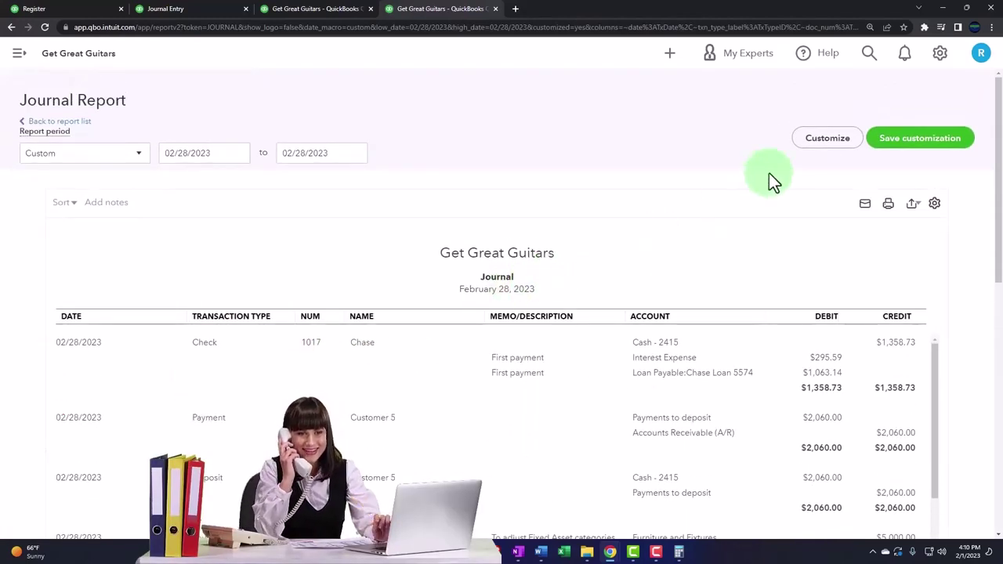
# Step: Filter the report to the Journal Entry transaction type and rerun it
pyautogui.click(802, 143)
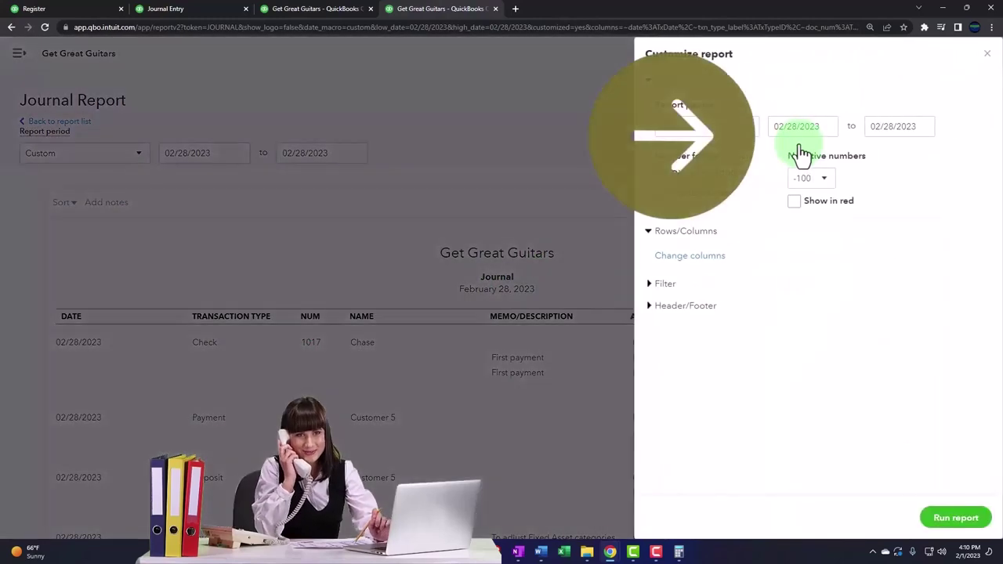
pyautogui.click(651, 287)
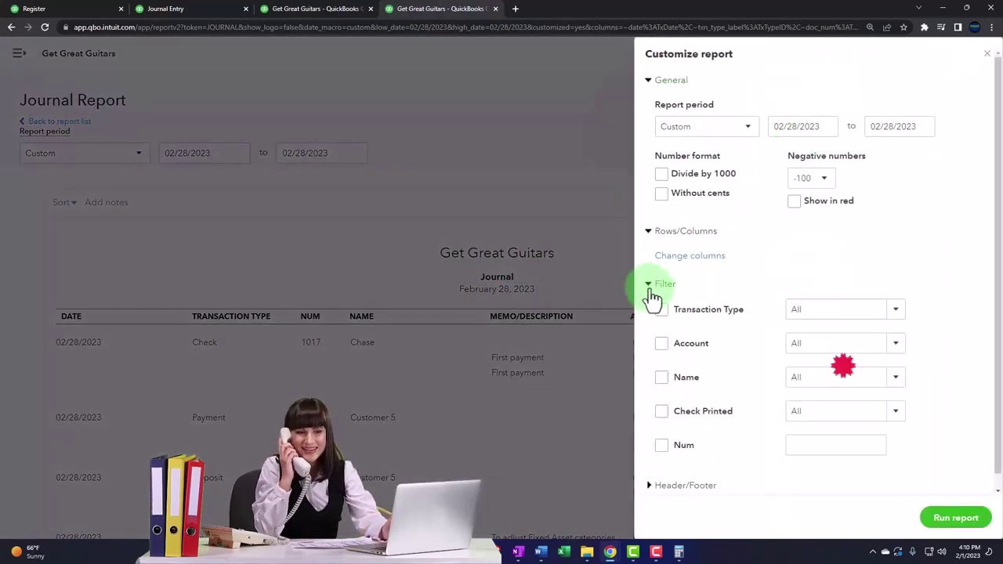
pyautogui.click(898, 318)
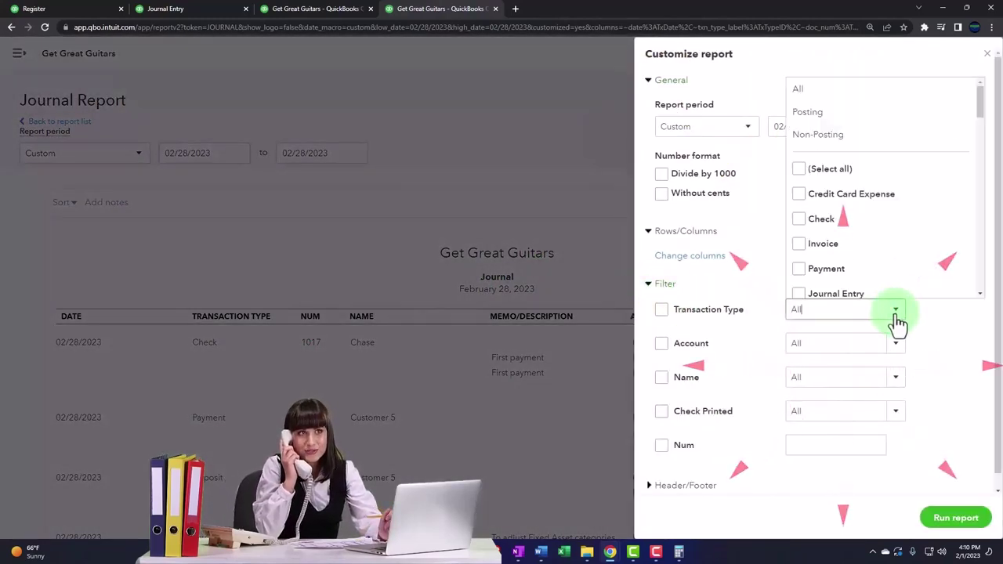
pyautogui.click(853, 293)
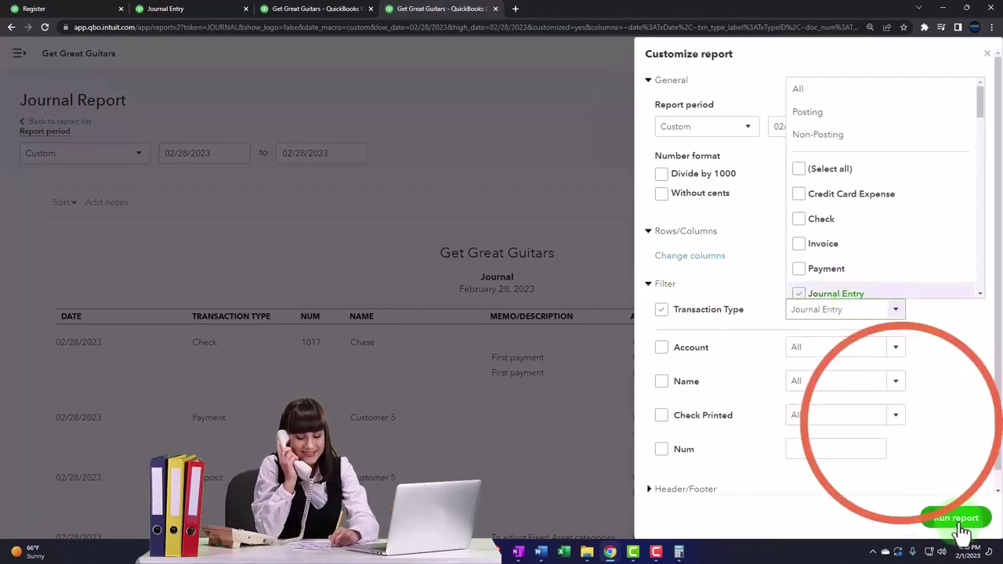
pyautogui.click(958, 520)
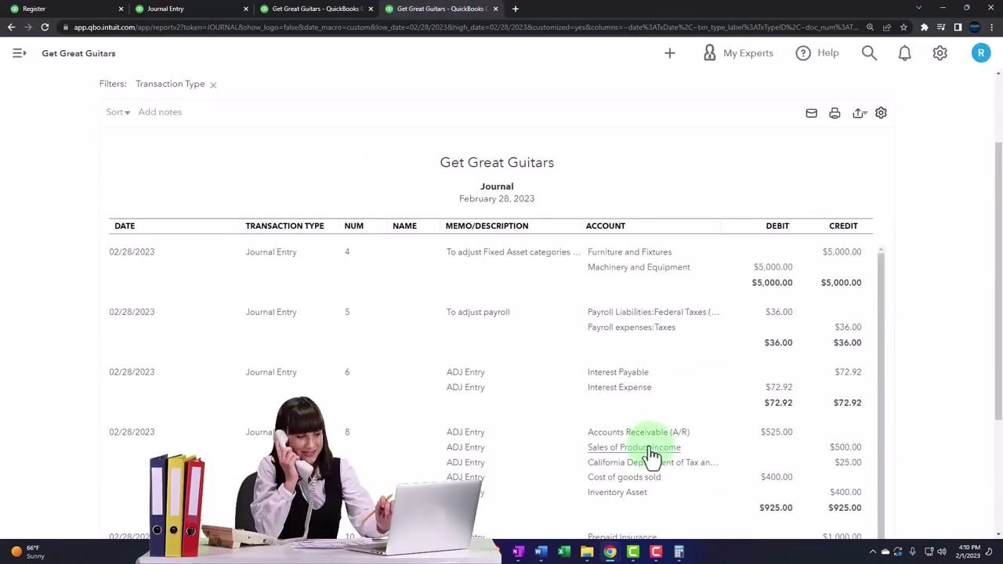
pyautogui.scroll(-1, 584, 435)
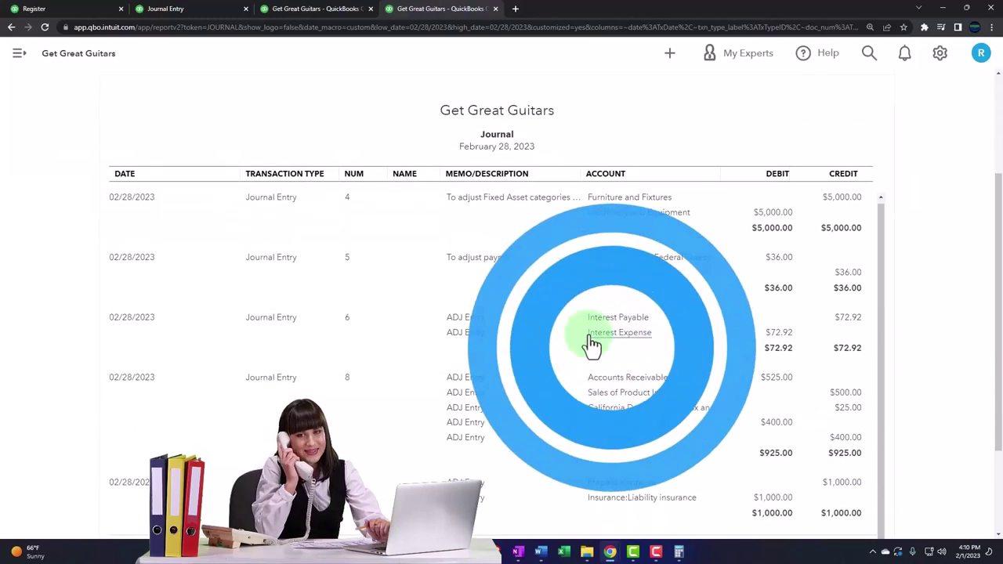
pyautogui.click(595, 348)
pyautogui.scroll(-1, 599, 408)
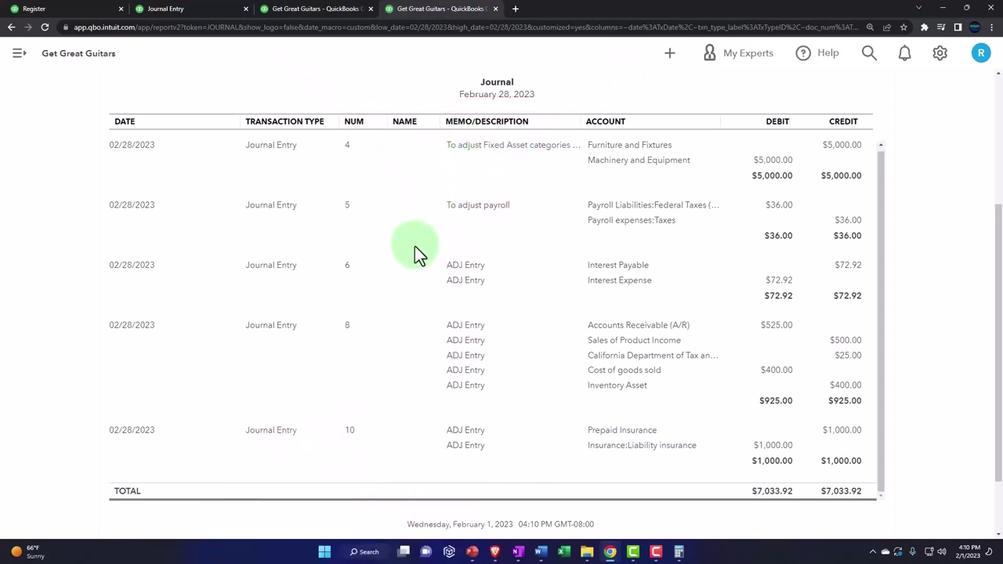
pyautogui.hotkey('ctrl', '+')
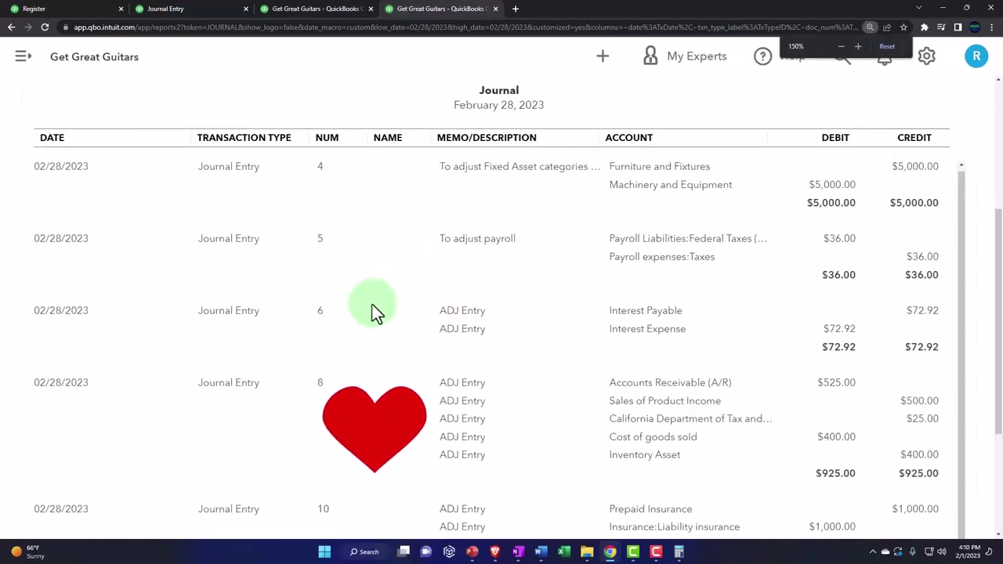
pyautogui.scroll(4, 314, 313)
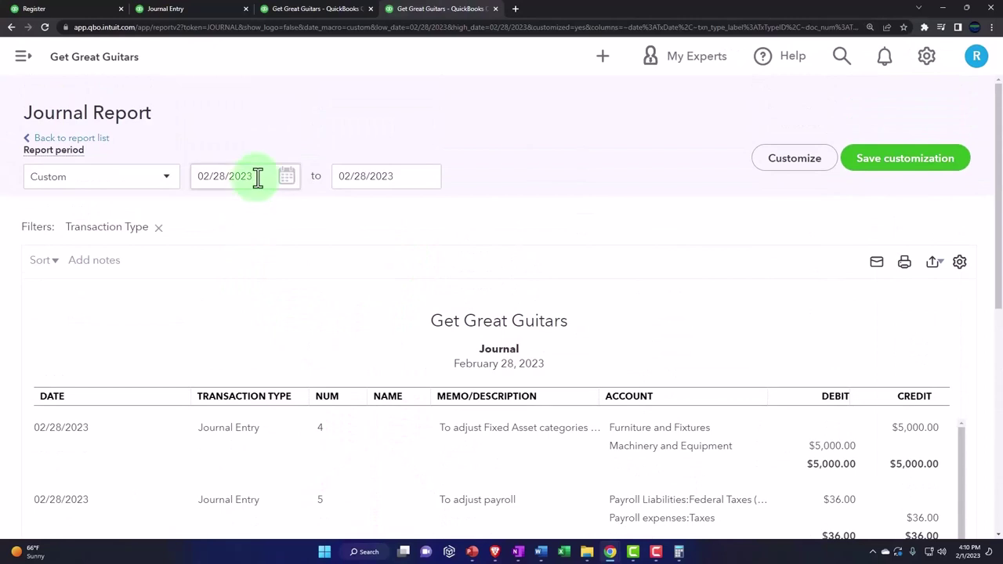
# Step: Change both Journal report dates to 03/01/2023 to show reversing entries 7 and 9
pyautogui.click(257, 177)
pyautogui.write('03/01/2023')
pyautogui.press('Tab')
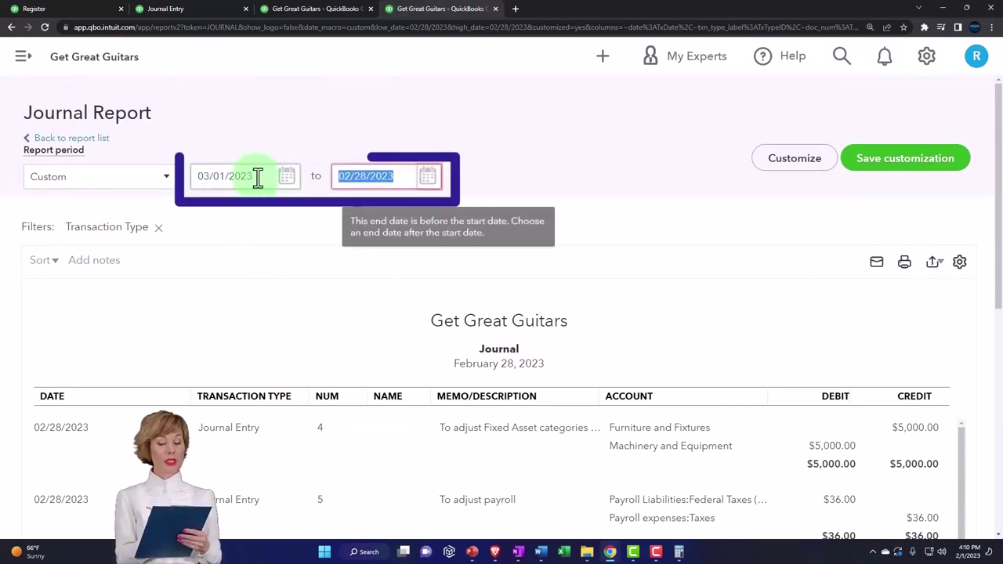
pyautogui.write('03/01/2023')
pyautogui.press('Tab')
pyautogui.scroll(-2, 347, 287)
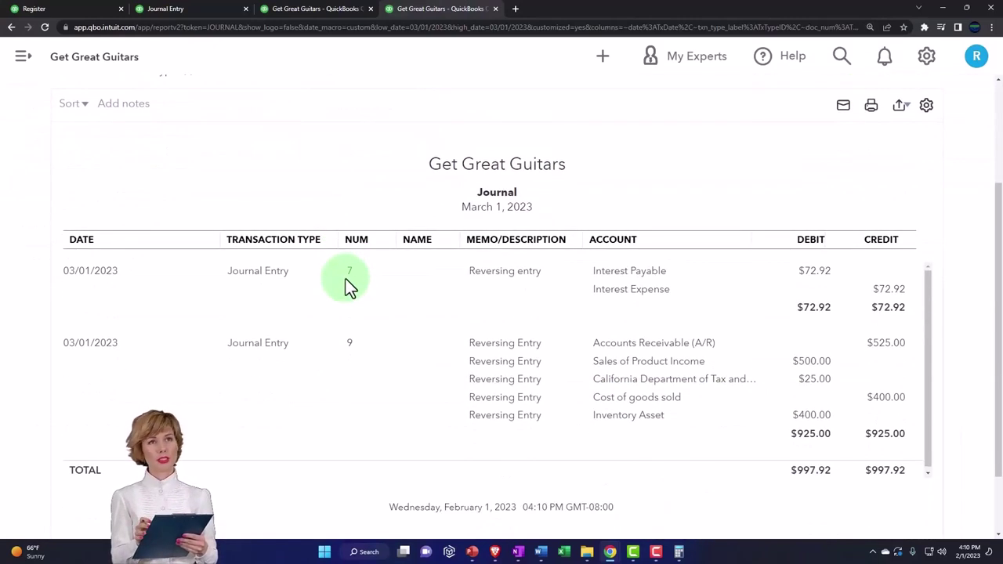